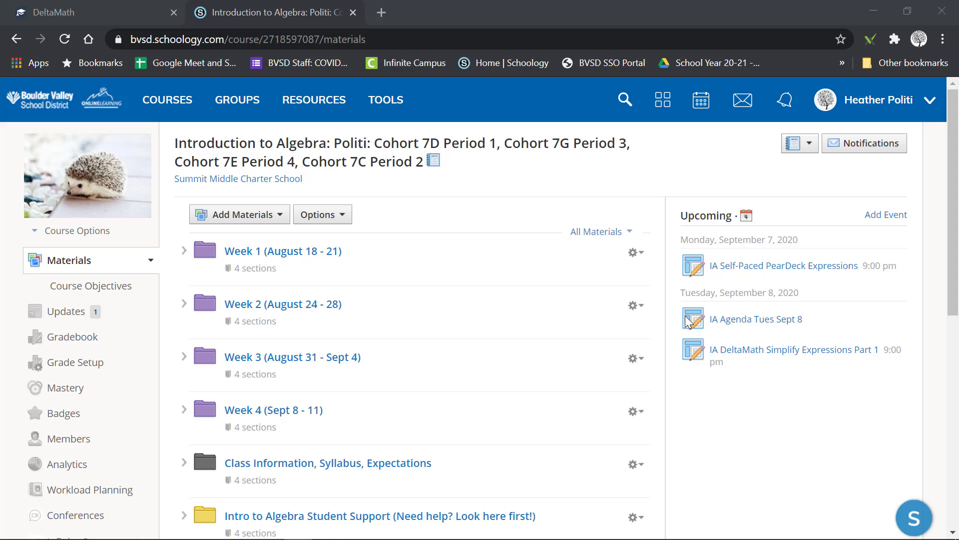
Open the IA Self-Paced PearDeck Expressions assignment and scroll down to the Period 3 Pear Deck link.
{"action": "mouse_move", "coordinate": [747, 278]}
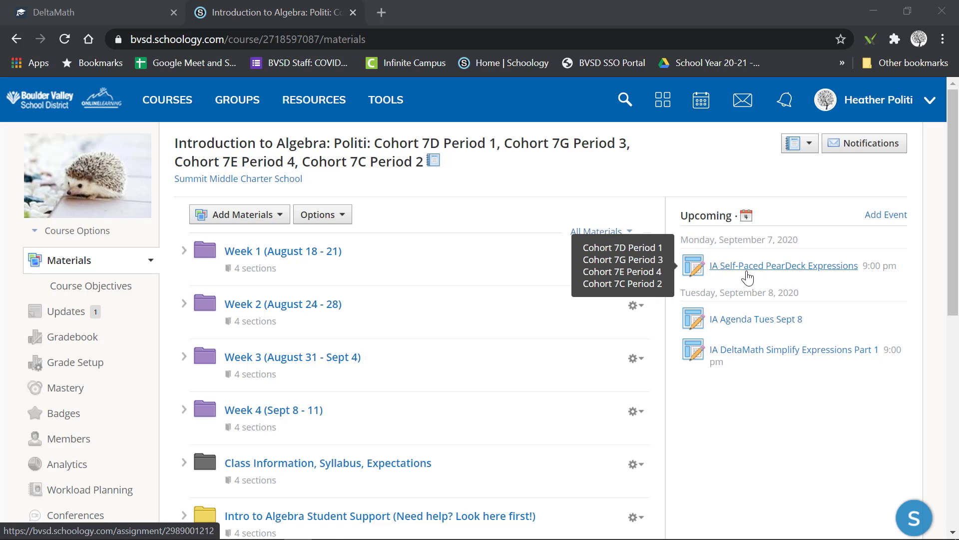
{"action": "left_click", "coordinate": [747, 274]}
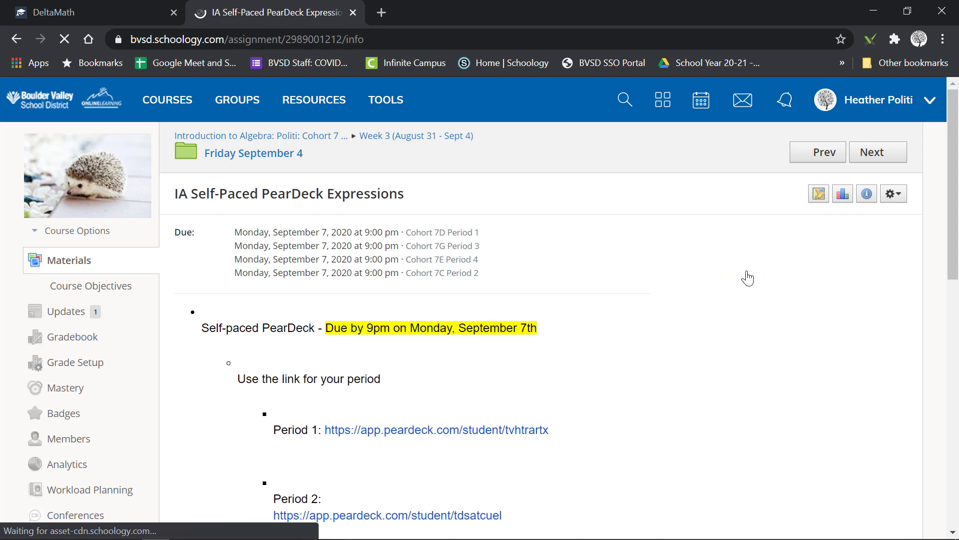
{"action": "scroll", "coordinate": [610, 315], "scroll_direction": "down", "scroll_amount": 4}
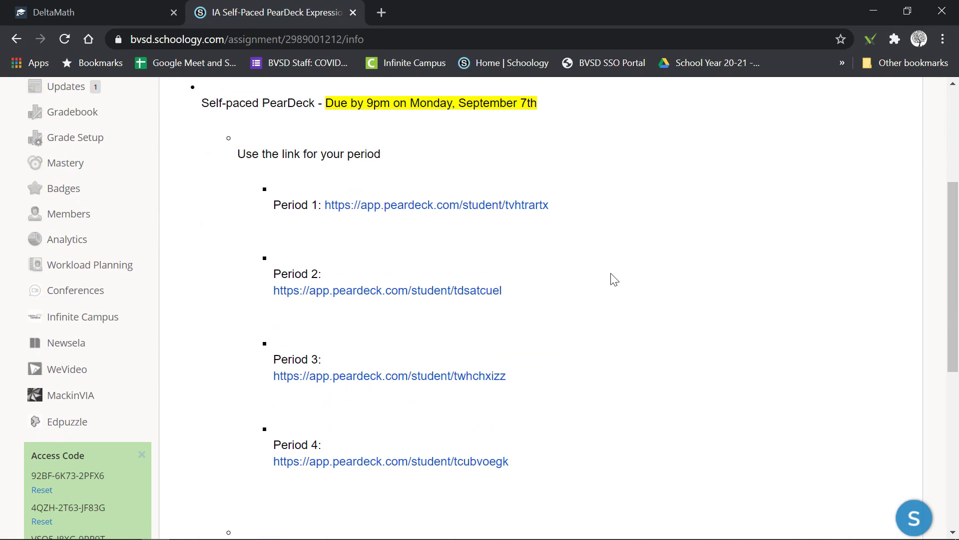
{"action": "scroll", "coordinate": [330, 480], "scroll_direction": "down", "scroll_amount": 2}
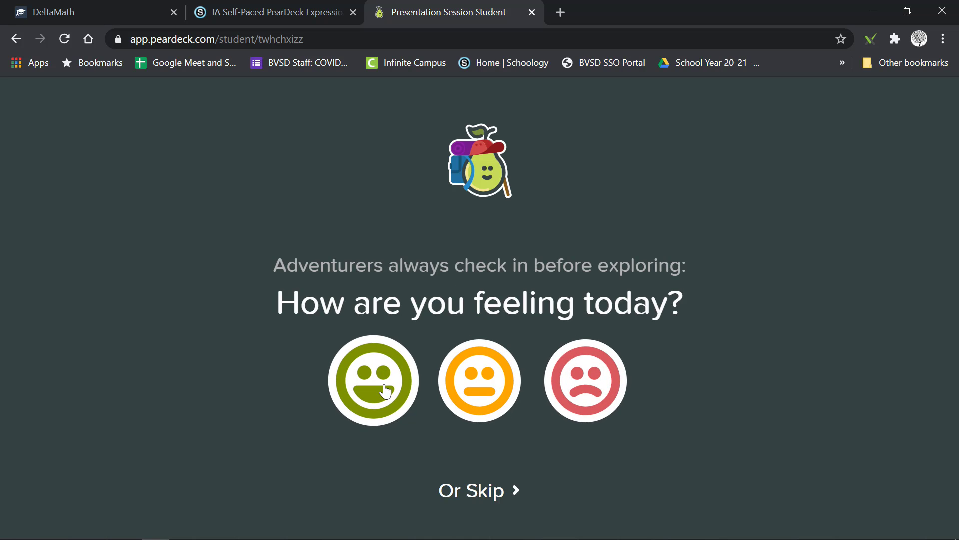
Check in with the green smiley face and advance past Learning Targets and the terms question to slide 23.
{"action": "left_click", "coordinate": [384, 389]}
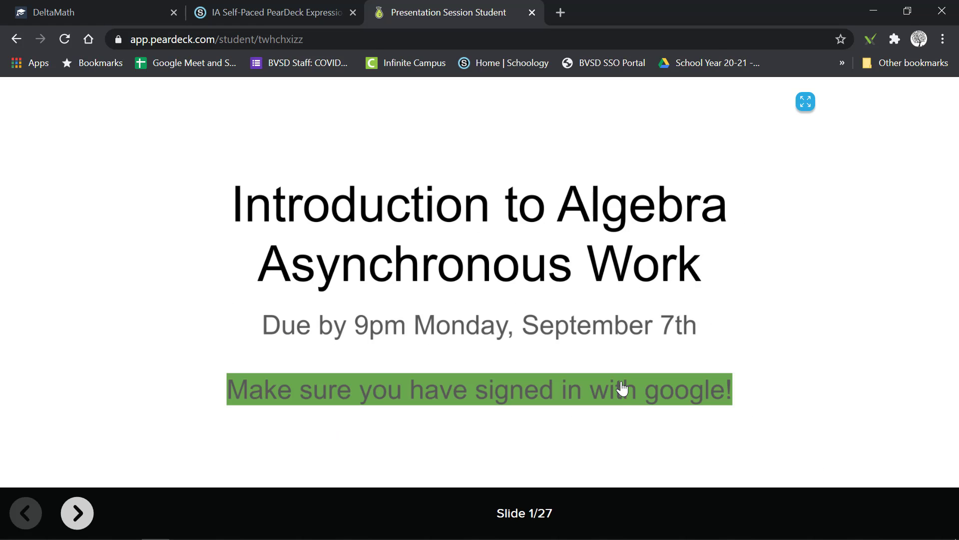
{"action": "left_click", "coordinate": [77, 513]}
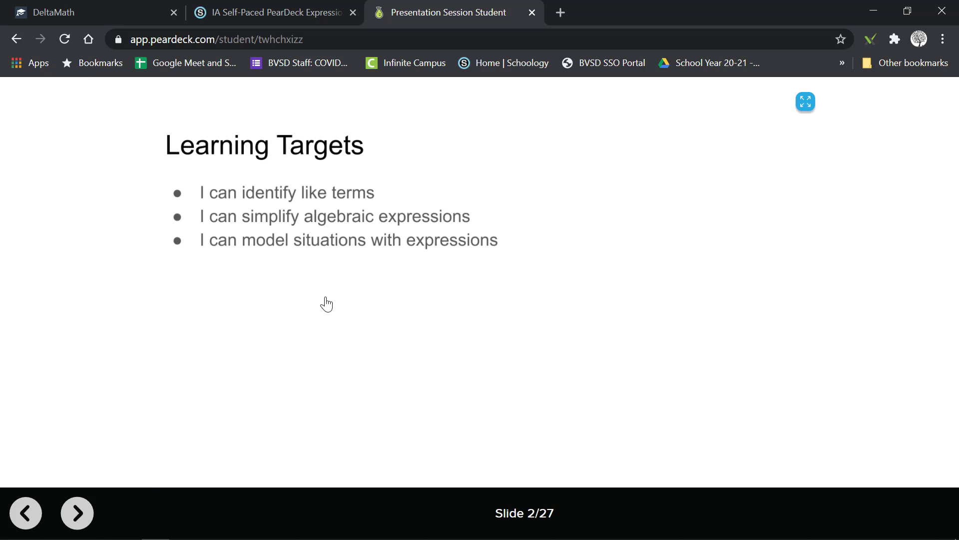
{"action": "left_click", "coordinate": [77, 513]}
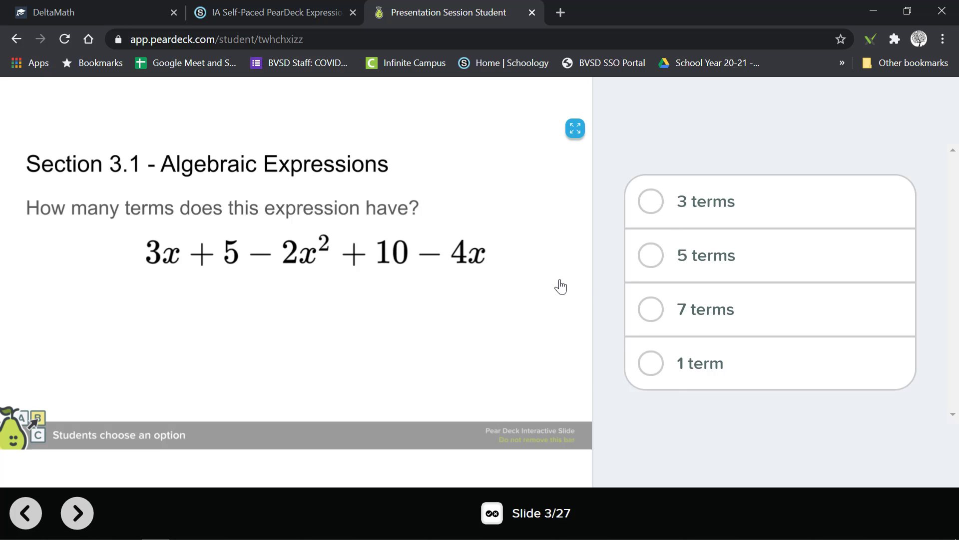
{"action": "left_click", "coordinate": [82, 511]}
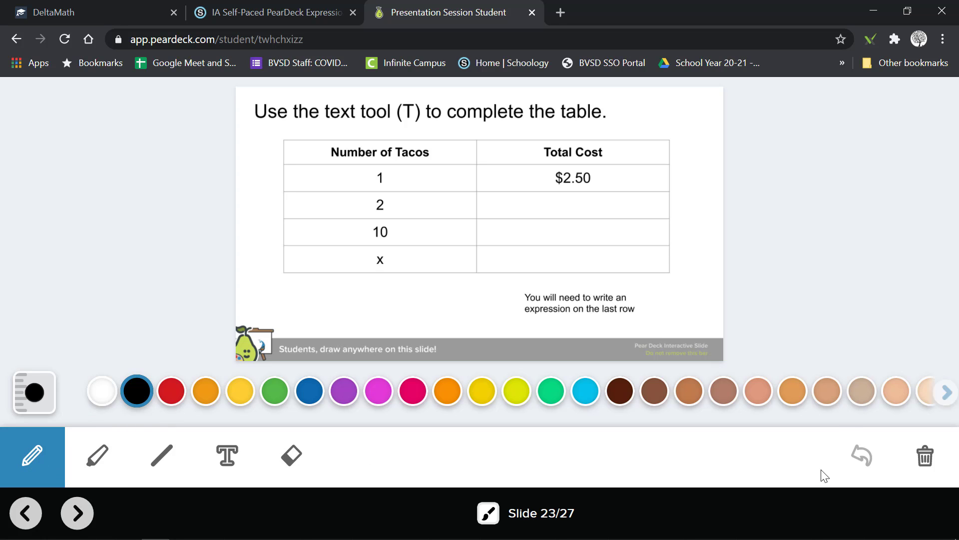
Enter $5.00 in the Total Cost cell for 2 tacos using the Text tool.
{"action": "left_click", "coordinate": [231, 461]}
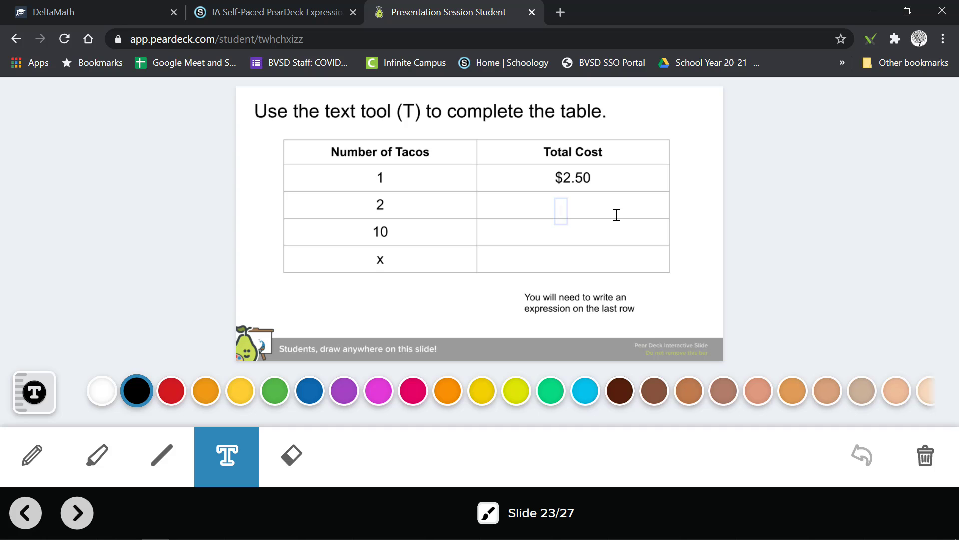
{"action": "type", "text": "5"}
{"action": "type", "text": "$5.00"}
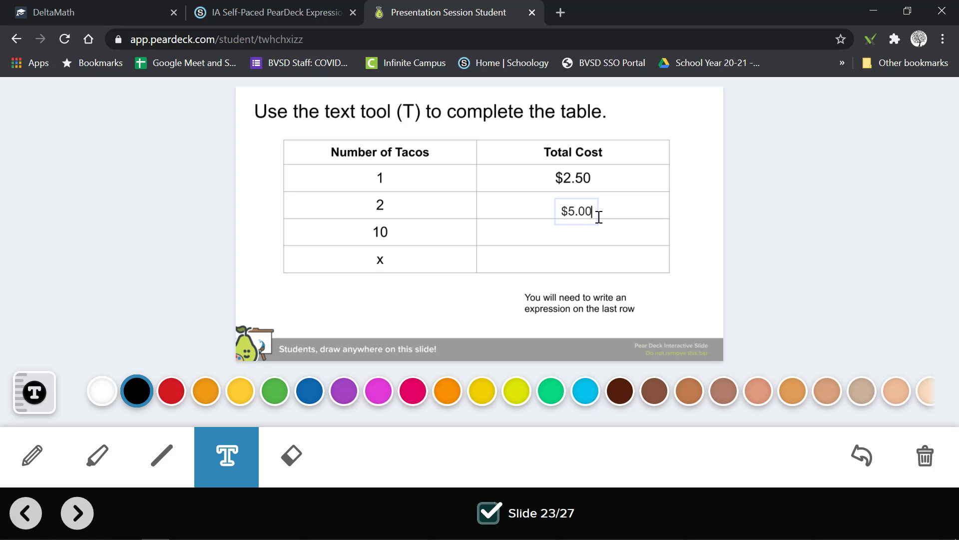
{"action": "key", "text": "Escape"}
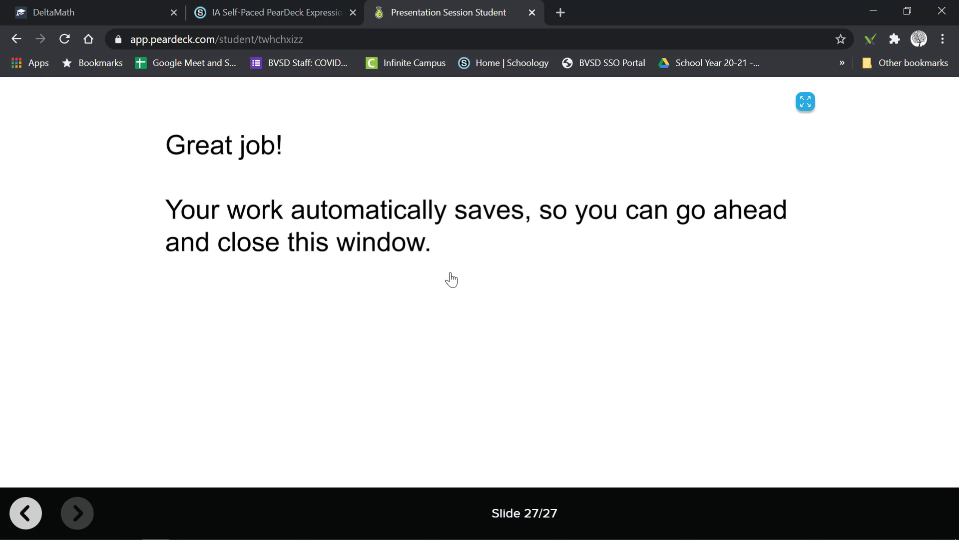
Back in Schoology, go from course materials into Week 4 (Sept 8 - 11), then the Tuesday September 8 folder.
{"action": "left_click", "coordinate": [259, 7]}
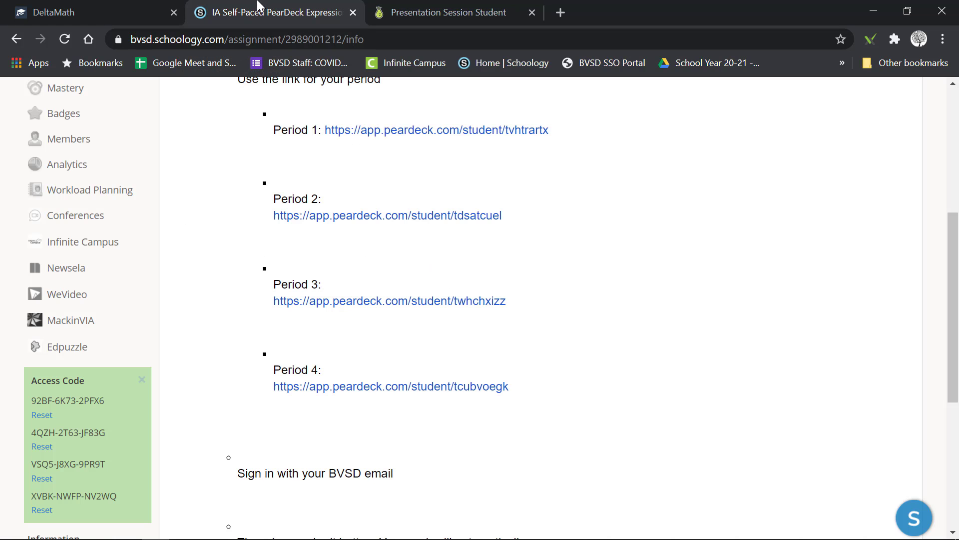
{"action": "scroll", "coordinate": [239, 150], "scroll_direction": "up", "scroll_amount": 6}
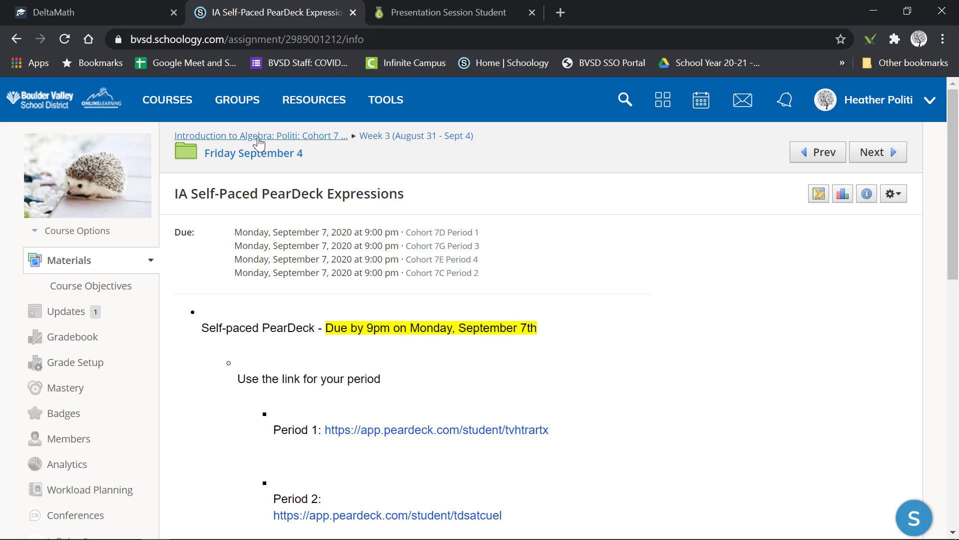
{"action": "left_click", "coordinate": [253, 150]}
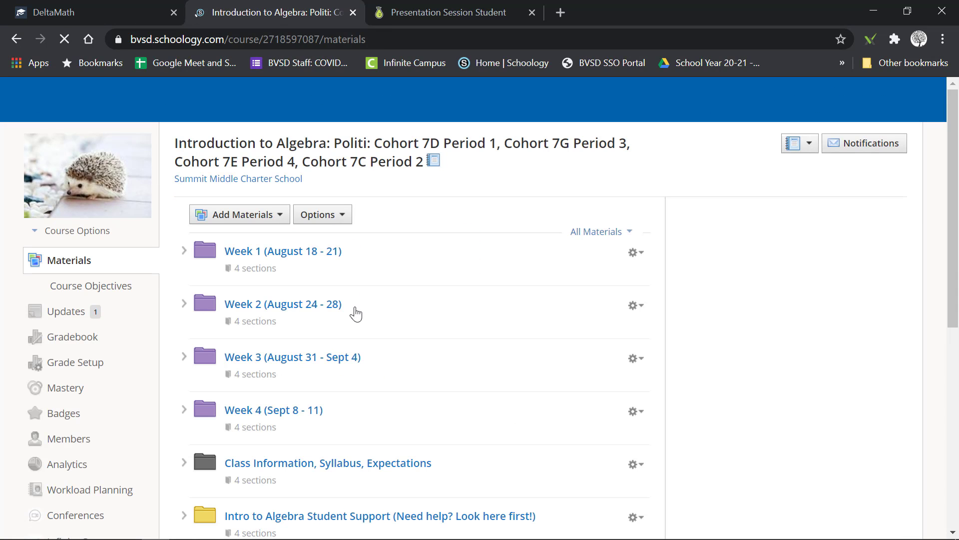
{"action": "left_click", "coordinate": [278, 410]}
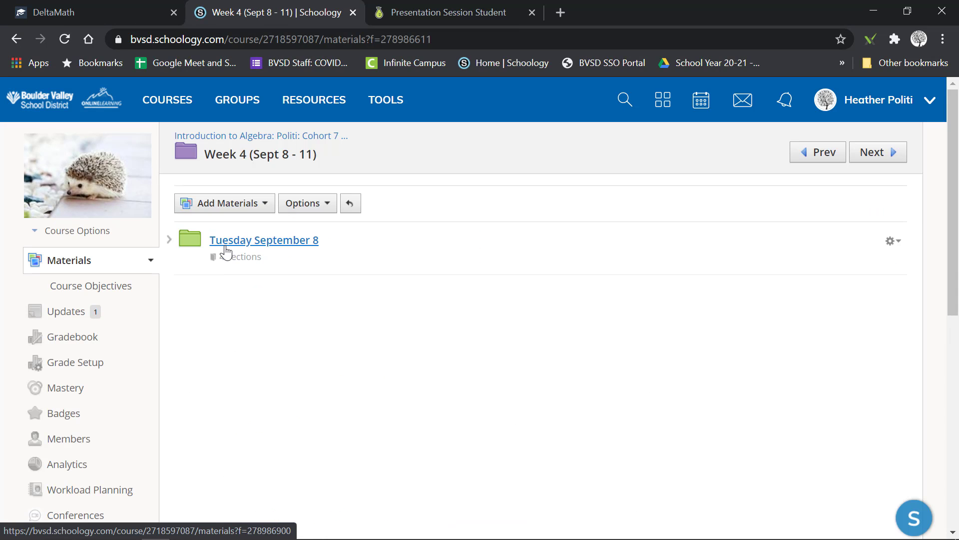
{"action": "left_click", "coordinate": [226, 250]}
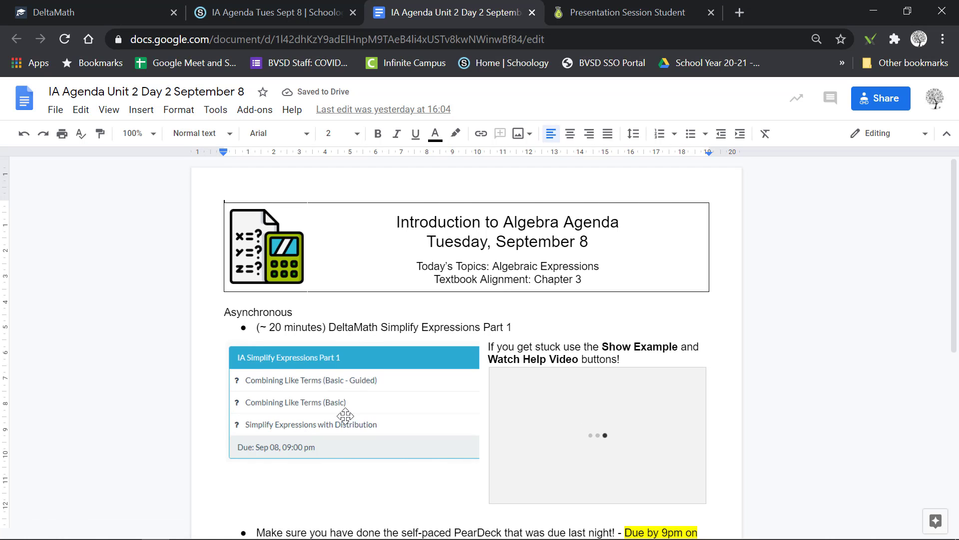
Scroll through the Tuesday September 8 agenda, then switch to the DeltaMath student page.
{"action": "scroll", "coordinate": [345, 415], "scroll_direction": "down", "scroll_amount": 5}
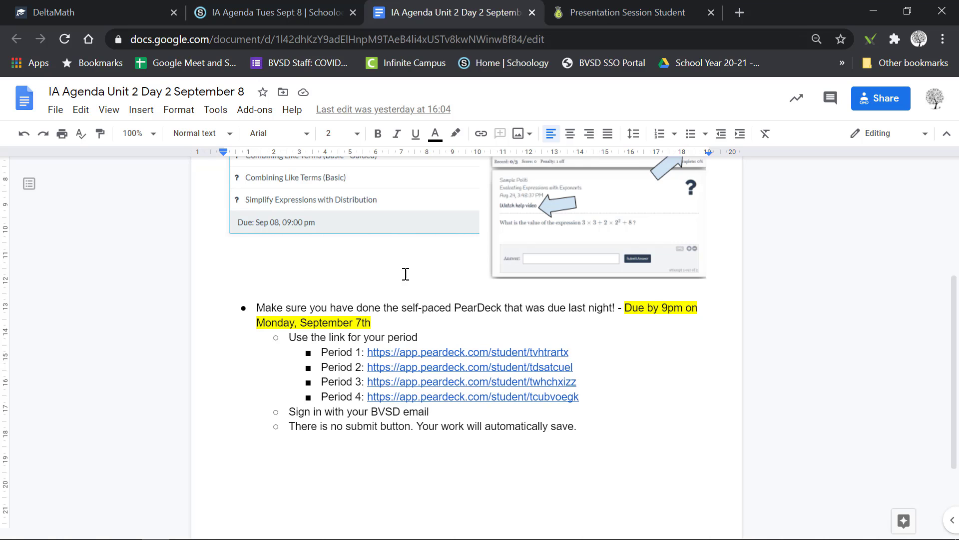
{"action": "left_click", "coordinate": [139, 8]}
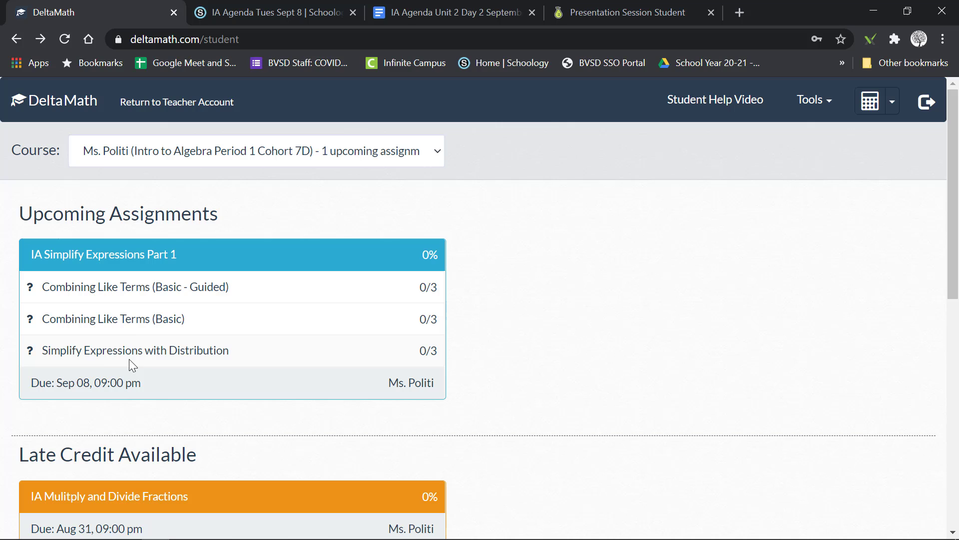
Open the Combining Like Terms (Basic - Guided) problem and combine 2 and +2 into 4.
{"action": "left_click", "coordinate": [142, 294]}
{"action": "scroll", "coordinate": [349, 380], "scroll_direction": "down", "scroll_amount": 1}
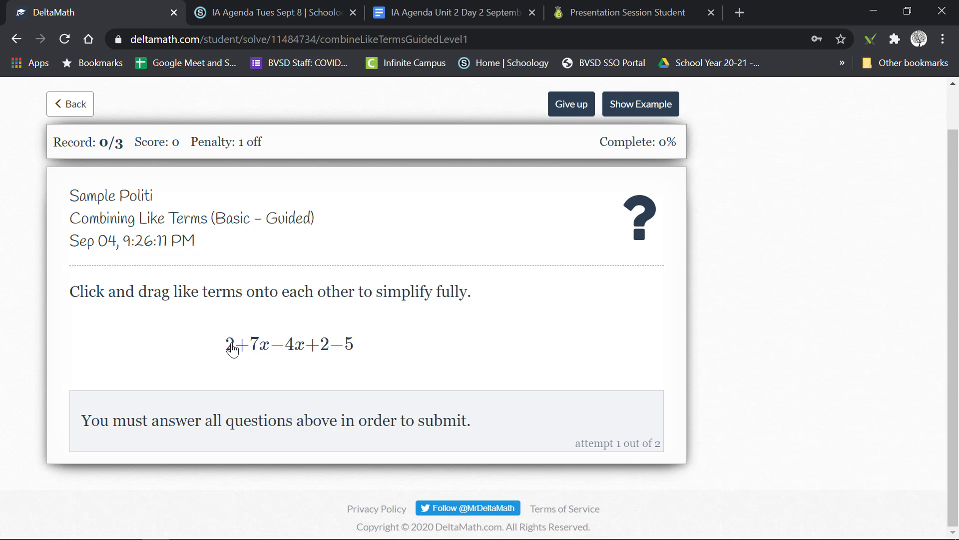
{"action": "left_click_drag", "start_coordinate": [232, 350], "coordinate": [323, 353]}
{"action": "left_click", "coordinate": [307, 385]}
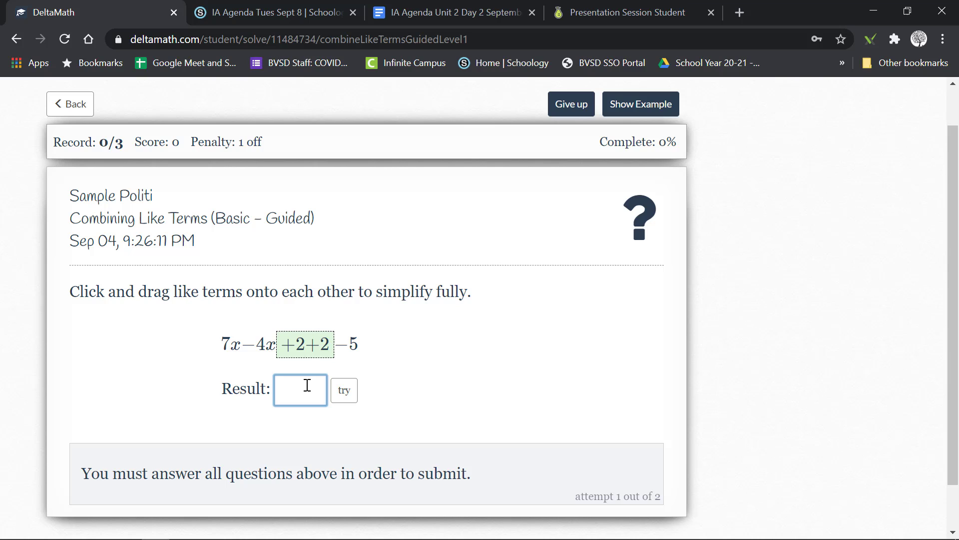
{"action": "left_click", "coordinate": [346, 393]}
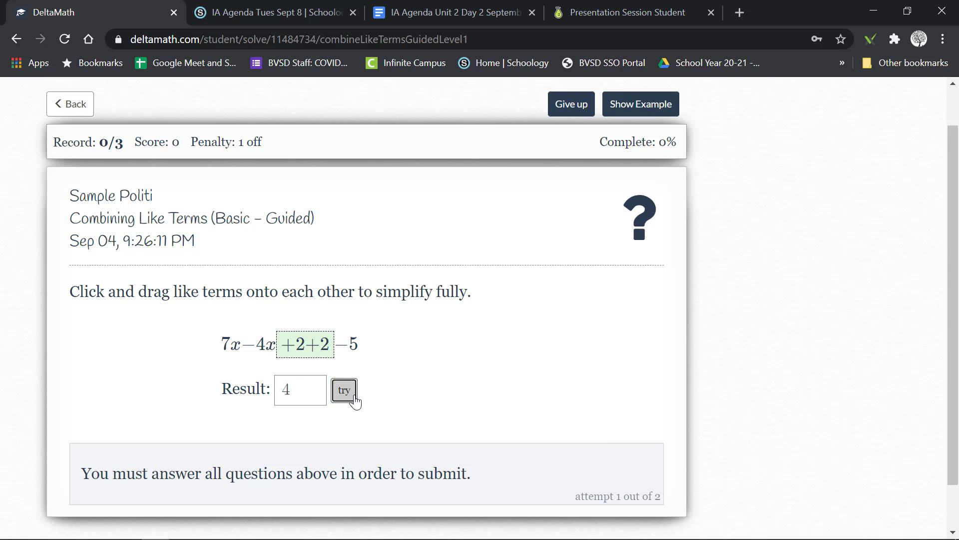
Combine +4 with −5 into −1, then combine the 7x and −4x terms.
{"action": "mouse_move", "coordinate": [314, 384]}
{"action": "left_mouse_down"}
{"action": "mouse_move", "coordinate": [331, 385]}
{"action": "mouse_move", "coordinate": [321, 385]}
{"action": "left_mouse_up"}
{"action": "left_click", "coordinate": [309, 430]}
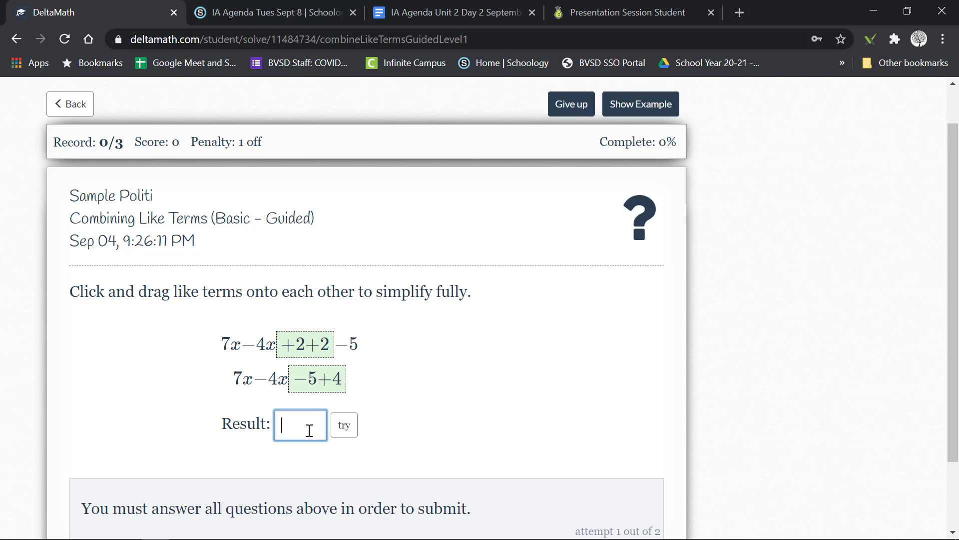
{"action": "type", "text": "-1"}
{"action": "left_click", "coordinate": [343, 433]}
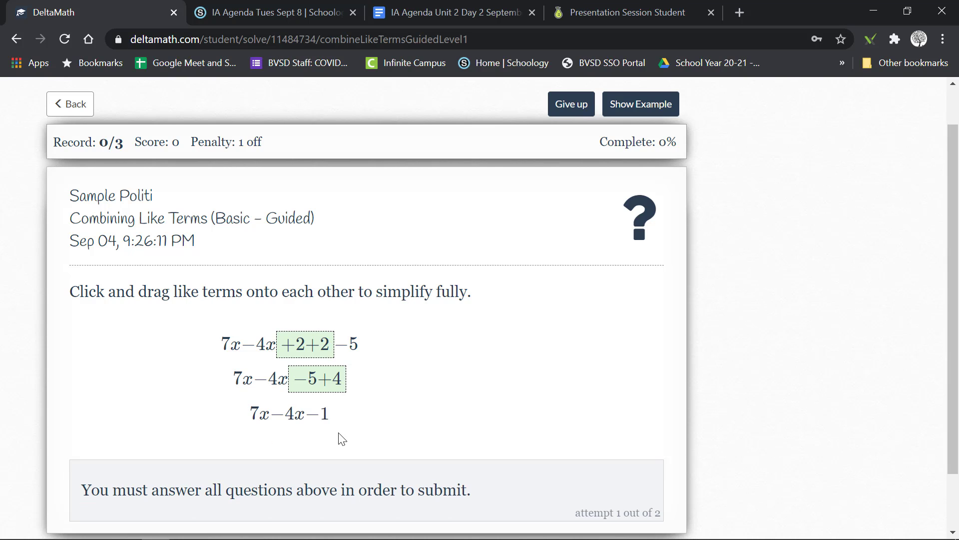
{"action": "left_click_drag", "start_coordinate": [295, 418], "coordinate": [258, 421]}
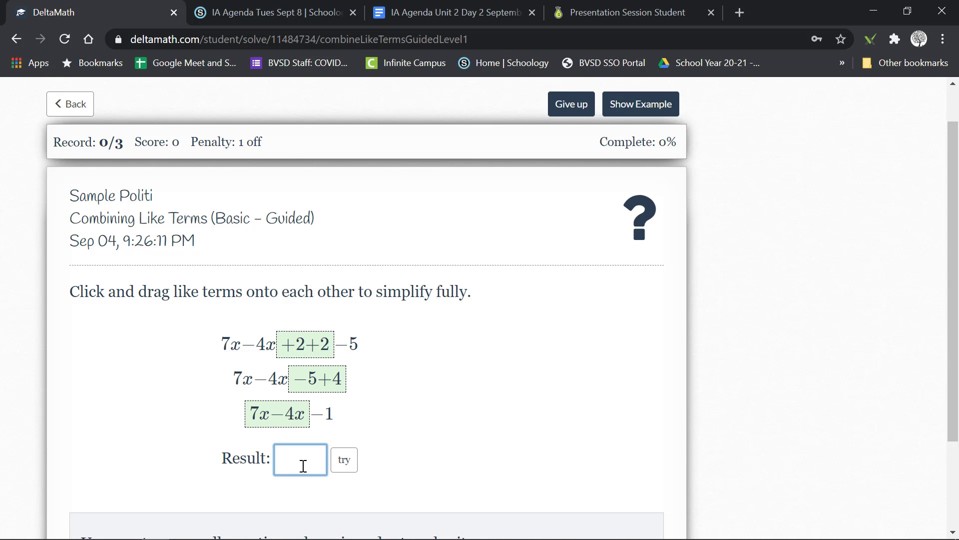
Dismiss the success notice and submit the final answer 3x−1, confirming the submission.
{"action": "left_click", "coordinate": [336, 458]}
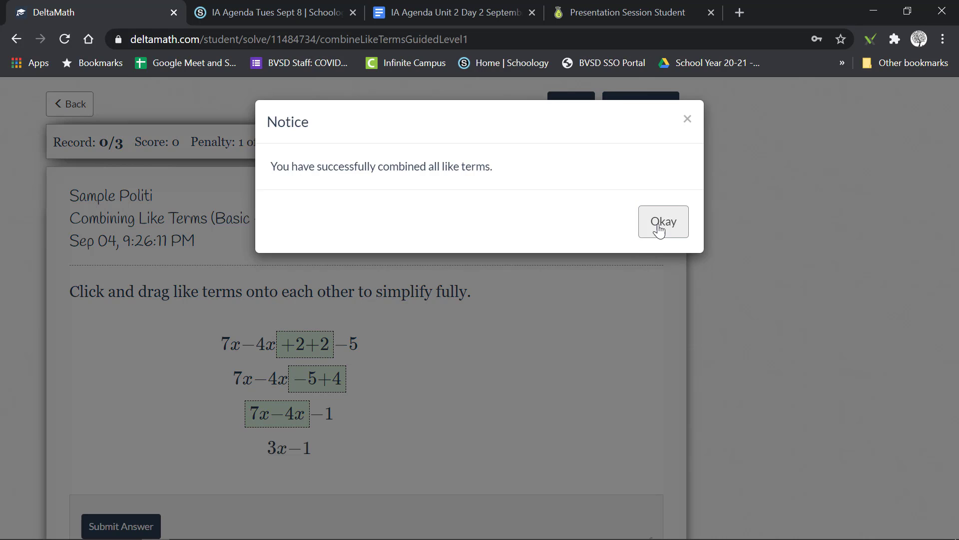
{"action": "left_click", "coordinate": [658, 226]}
{"action": "scroll", "coordinate": [408, 393], "scroll_direction": "down", "scroll_amount": 2}
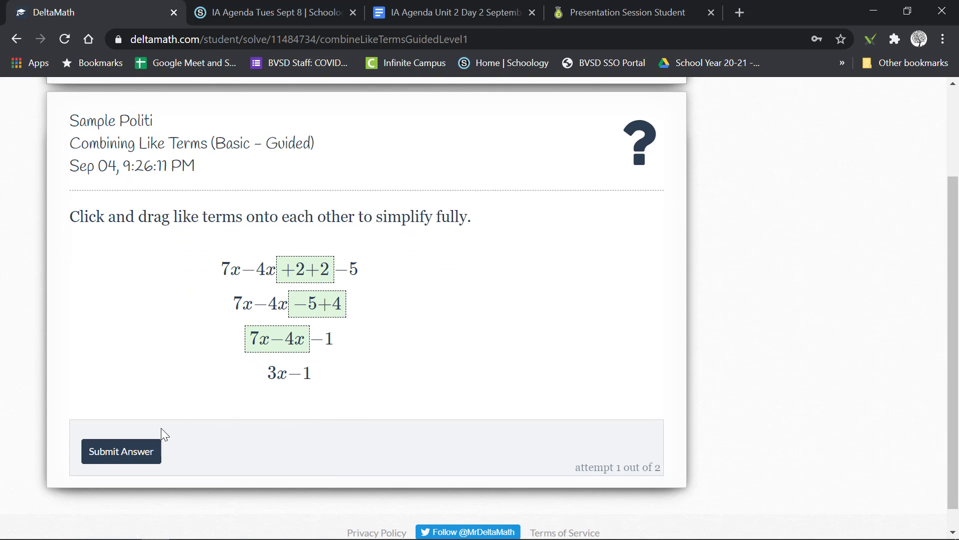
{"action": "left_click", "coordinate": [127, 452]}
{"action": "left_click", "coordinate": [625, 290]}
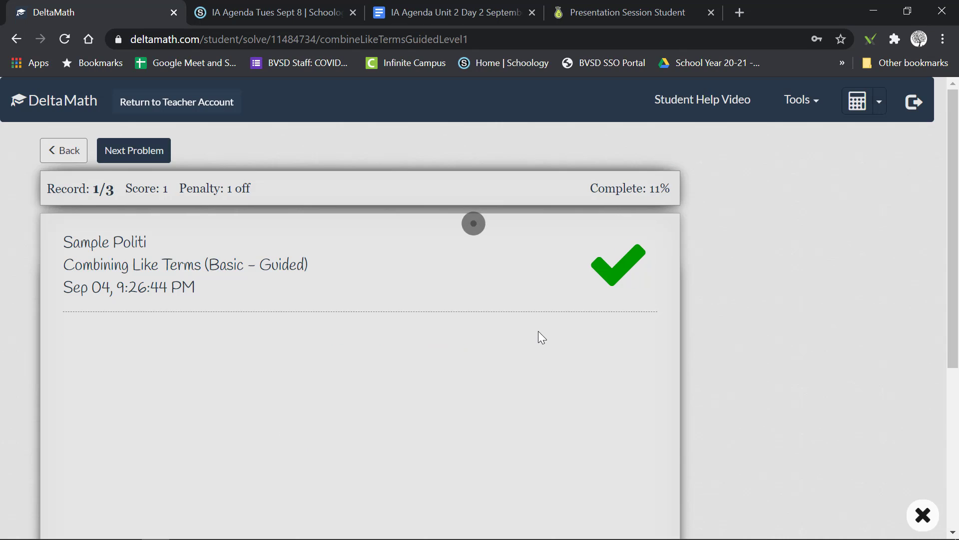
Load the next problem, snip it onto the whiteboard, and underline −0.75g and g as like terms.
{"action": "key", "text": "Return"}
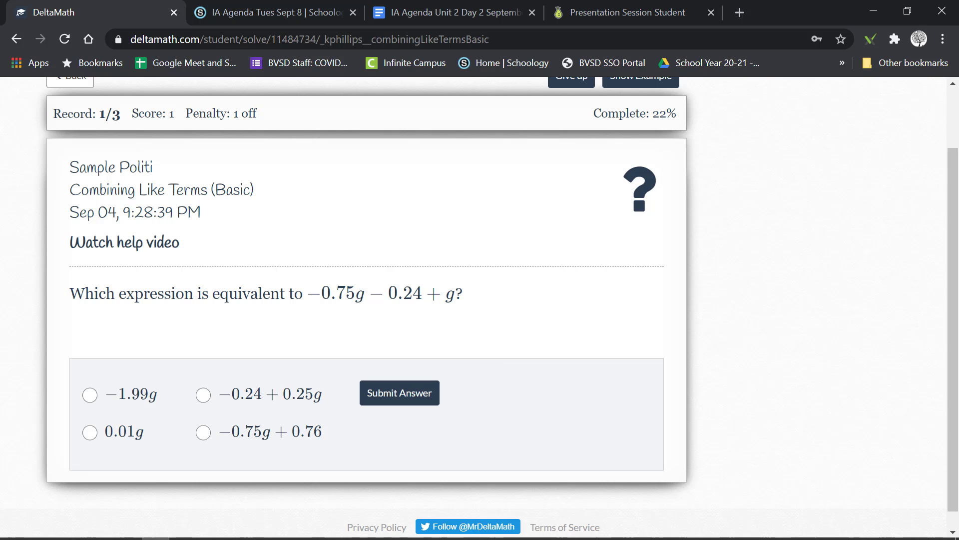
{"action": "left_click", "coordinate": [195, 529]}
{"action": "left_click", "coordinate": [429, 60]}
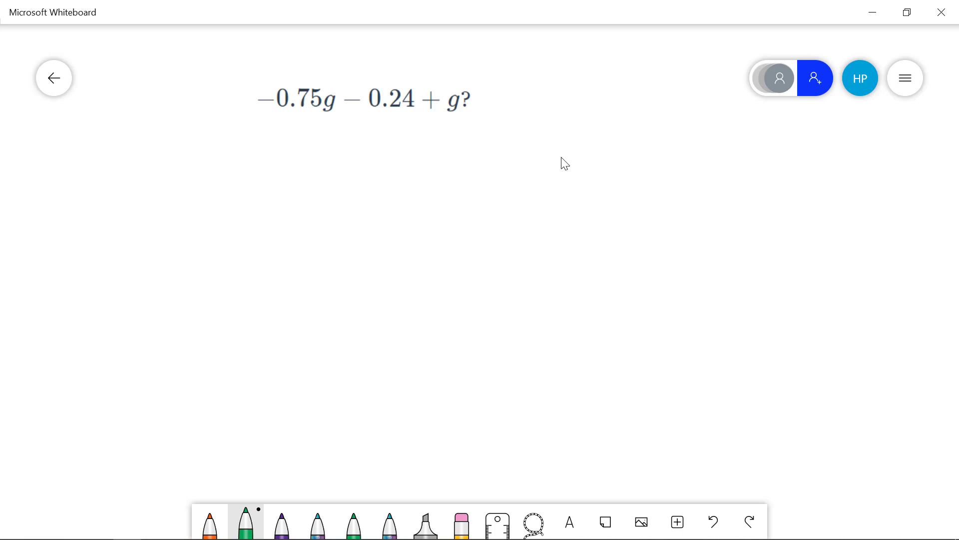
{"action": "left_click_drag", "start_coordinate": [259, 120], "coordinate": [330, 124]}
{"action": "mouse_move", "coordinate": [440, 119]}
{"action": "left_mouse_down"}
{"action": "mouse_move", "coordinate": [472, 117]}
{"action": "mouse_move", "coordinate": [473, 125]}
{"action": "left_mouse_up"}
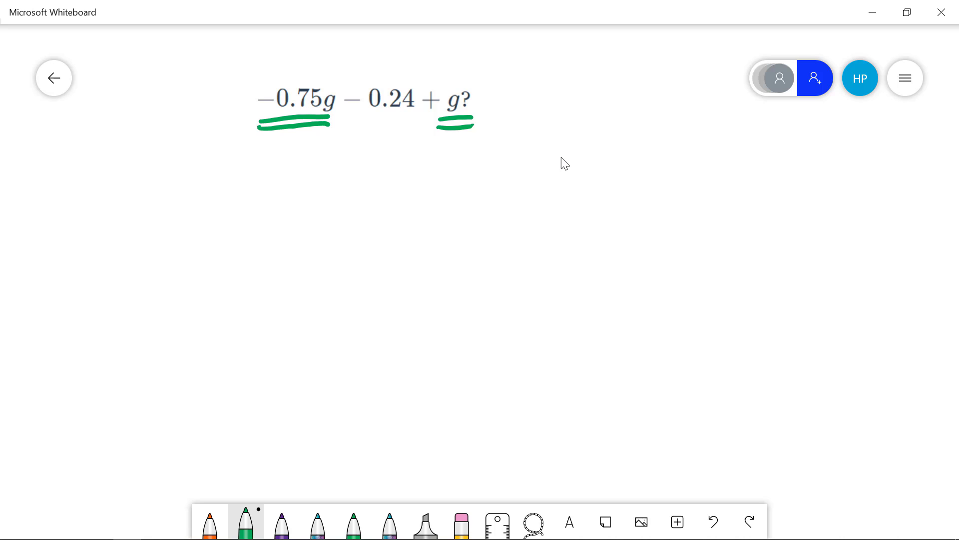
Write −0.24, label g as 1.0g, and write the result 0.25g − 0.24, then minimize the whiteboard.
{"action": "mouse_move", "coordinate": [445, 193]}
{"action": "left_mouse_down"}
{"action": "mouse_move", "coordinate": [481, 186]}
{"action": "mouse_move", "coordinate": [537, 193]}
{"action": "mouse_move", "coordinate": [543, 202]}
{"action": "left_mouse_up"}
{"action": "left_click", "coordinate": [509, 201]}
{"action": "mouse_move", "coordinate": [562, 173]}
{"action": "left_mouse_down"}
{"action": "mouse_move", "coordinate": [559, 186]}
{"action": "mouse_move", "coordinate": [579, 185]}
{"action": "left_mouse_up"}
{"action": "left_click_drag", "start_coordinate": [576, 168], "coordinate": [574, 211]}
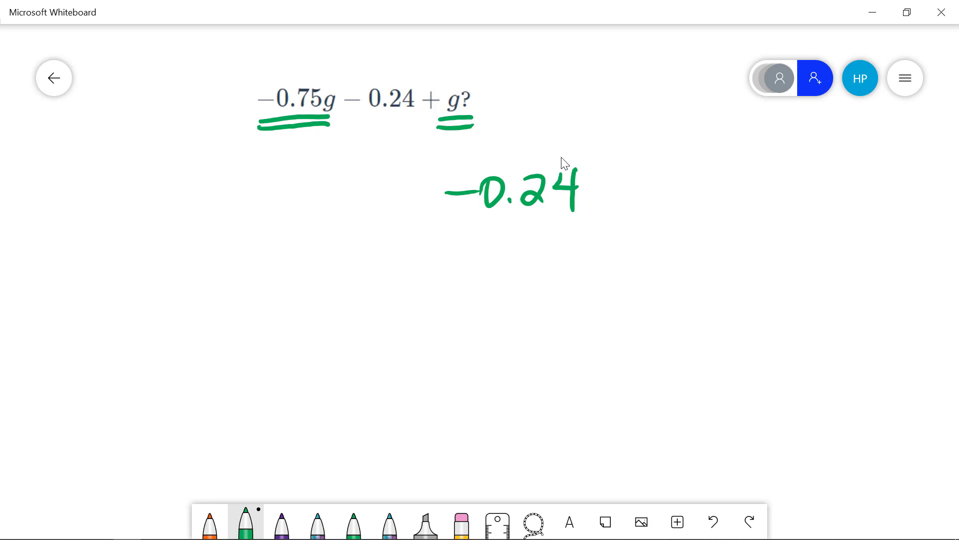
{"action": "mouse_move", "coordinate": [444, 48]}
{"action": "left_mouse_down"}
{"action": "mouse_move", "coordinate": [437, 80]}
{"action": "mouse_move", "coordinate": [473, 52]}
{"action": "mouse_move", "coordinate": [490, 105]}
{"action": "left_mouse_up"}
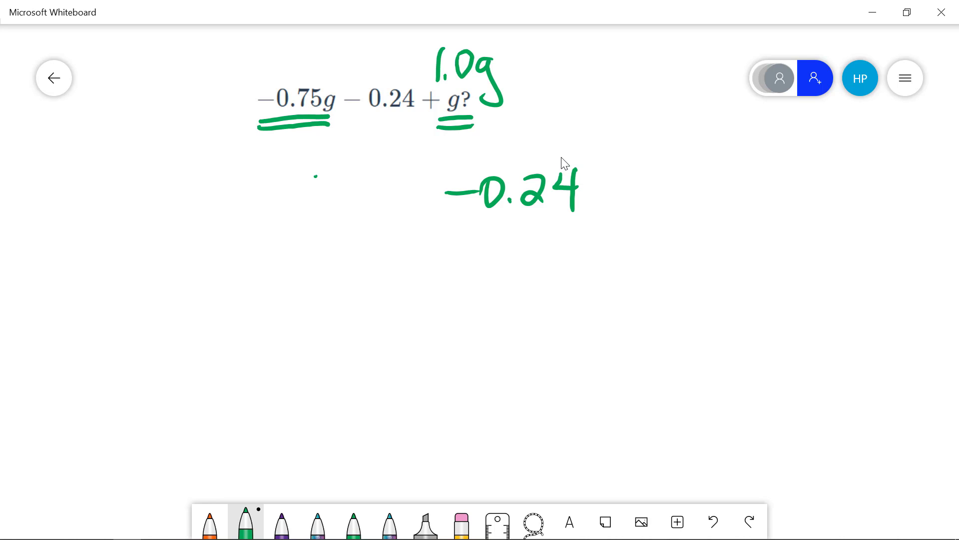
{"action": "mouse_move", "coordinate": [320, 176]}
{"action": "left_mouse_down"}
{"action": "mouse_move", "coordinate": [365, 183]}
{"action": "mouse_move", "coordinate": [368, 206]}
{"action": "left_mouse_up"}
{"action": "left_click", "coordinate": [338, 202]}
{"action": "mouse_move", "coordinate": [396, 175]}
{"action": "left_mouse_down"}
{"action": "mouse_move", "coordinate": [381, 177]}
{"action": "mouse_move", "coordinate": [376, 207]}
{"action": "mouse_move", "coordinate": [423, 196]}
{"action": "mouse_move", "coordinate": [410, 229]}
{"action": "left_mouse_up"}
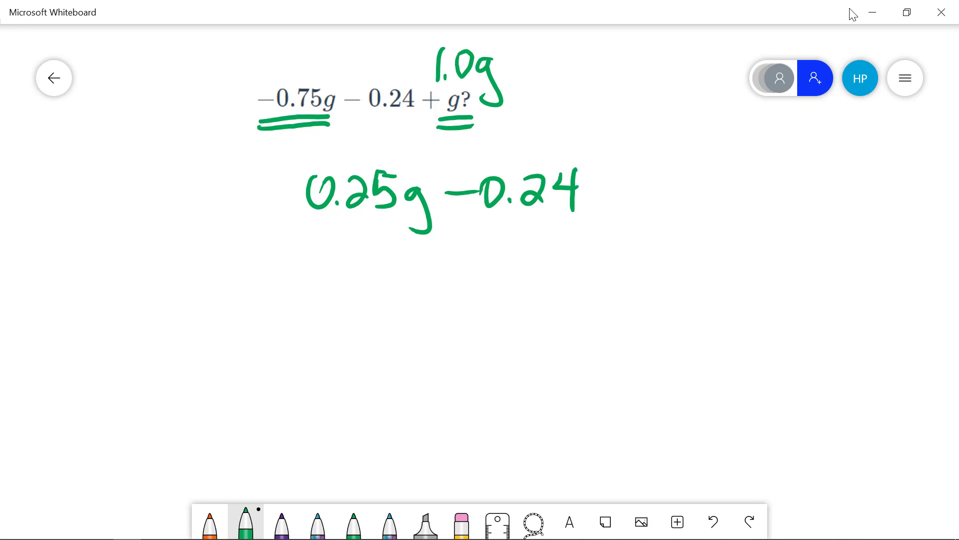
{"action": "left_click", "coordinate": [872, 10]}
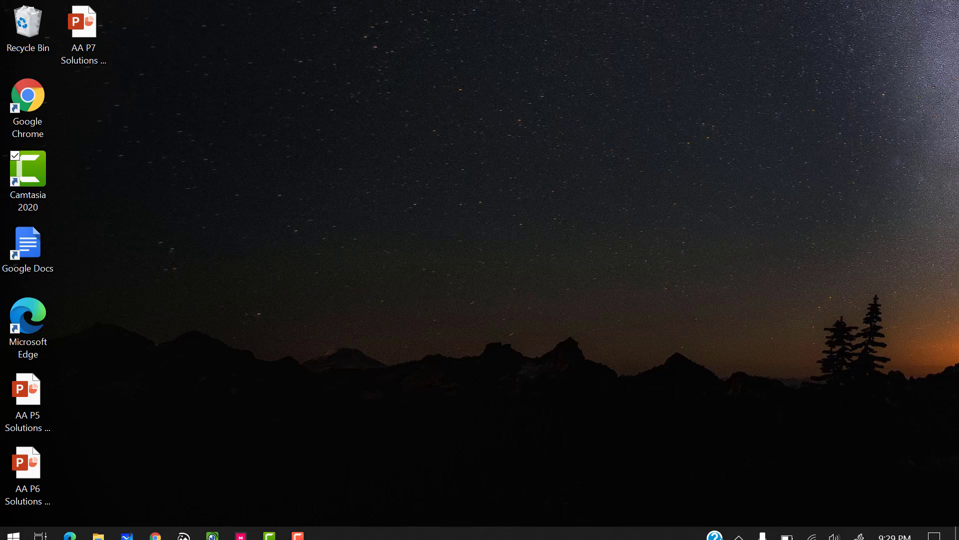
Back in DeltaMath, submit −0.24 + 0.25g and confirm the submission.
{"action": "left_click", "coordinate": [154, 528]}
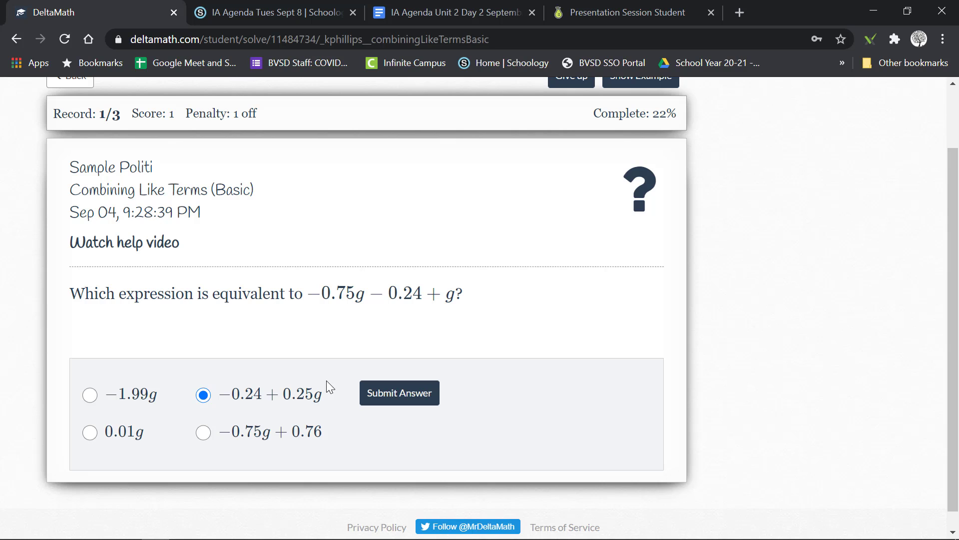
{"action": "left_click", "coordinate": [385, 401]}
{"action": "key", "text": "Return"}
Open the Simplify Expressions with Distribution problem and snip the expression 4(−3f−4)−9f.
{"action": "left_click", "coordinate": [186, 344]}
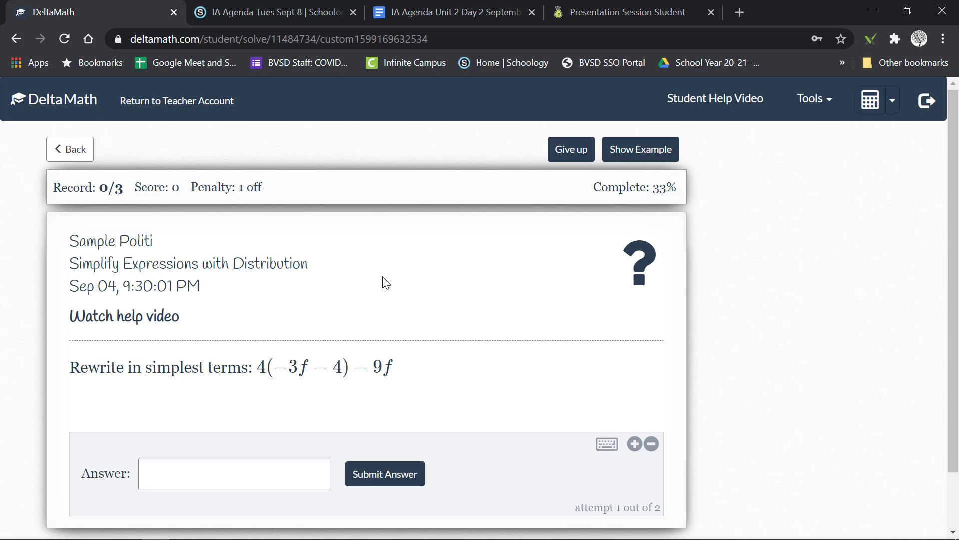
{"action": "scroll", "coordinate": [327, 478], "scroll_direction": "down", "scroll_amount": 2}
{"action": "key", "text": "super+shift+s"}
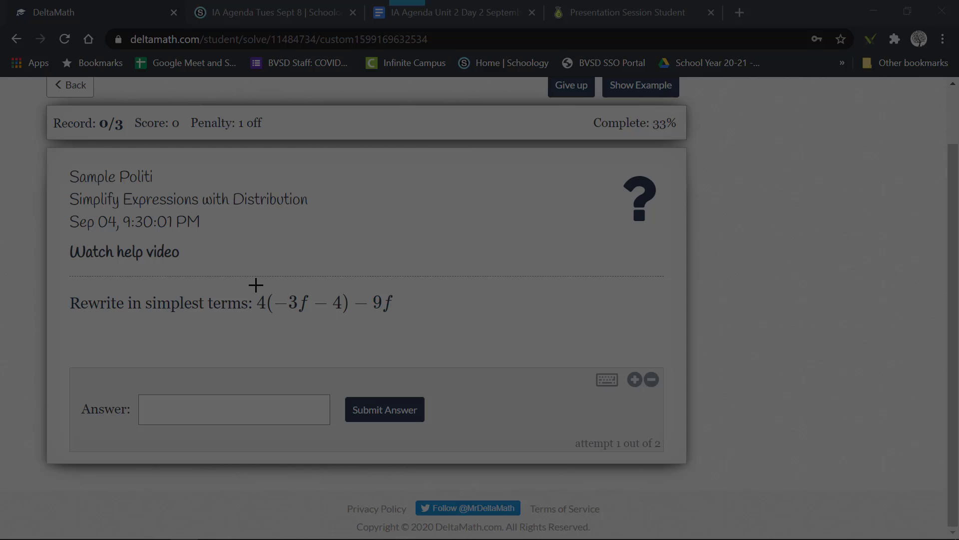
{"action": "mouse_move", "coordinate": [256, 284]}
{"action": "left_mouse_down"}
{"action": "mouse_move", "coordinate": [300, 327]}
{"action": "mouse_move", "coordinate": [394, 320]}
{"action": "left_mouse_up"}
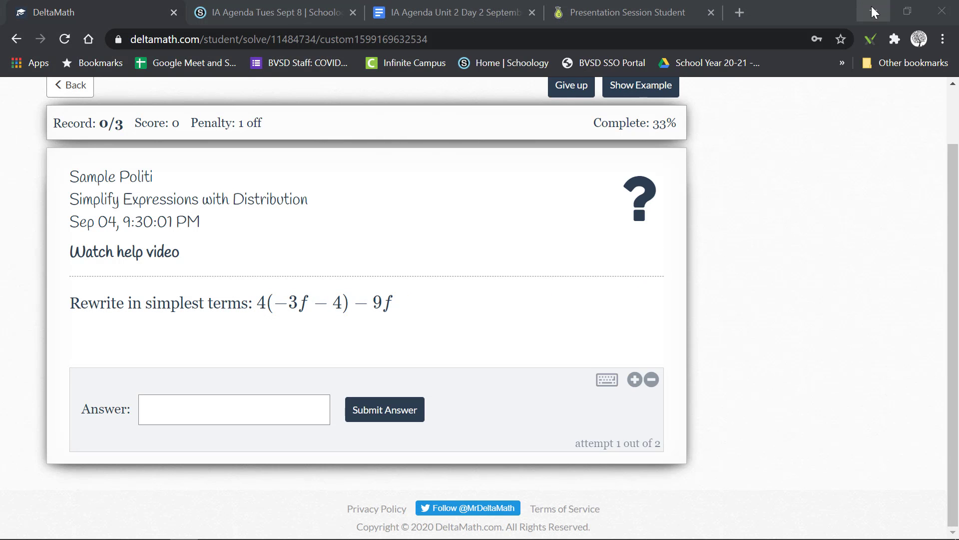
Paste the expression, circle the 4, draw the distribution arc, and write 4(−3f) below.
{"action": "left_click", "coordinate": [873, 11]}
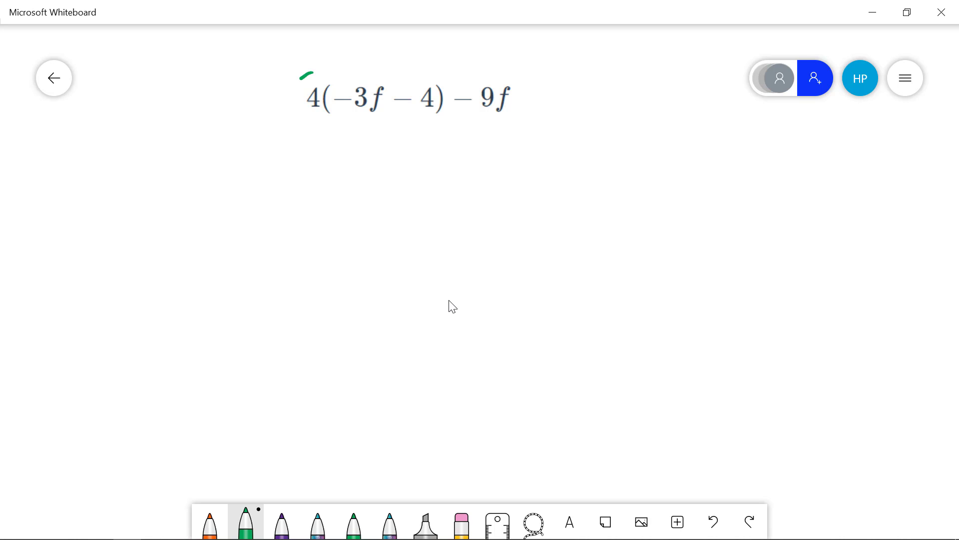
{"action": "left_click_drag", "start_coordinate": [300, 79], "coordinate": [312, 113]}
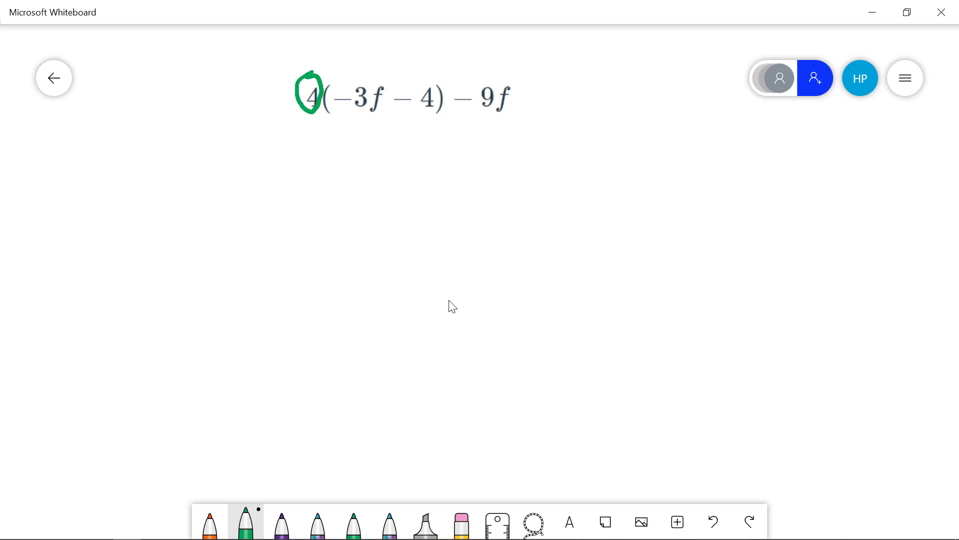
{"action": "mouse_move", "coordinate": [313, 72]}
{"action": "left_mouse_down"}
{"action": "mouse_move", "coordinate": [355, 86]}
{"action": "mouse_move", "coordinate": [391, 70]}
{"action": "mouse_move", "coordinate": [417, 85]}
{"action": "left_mouse_up"}
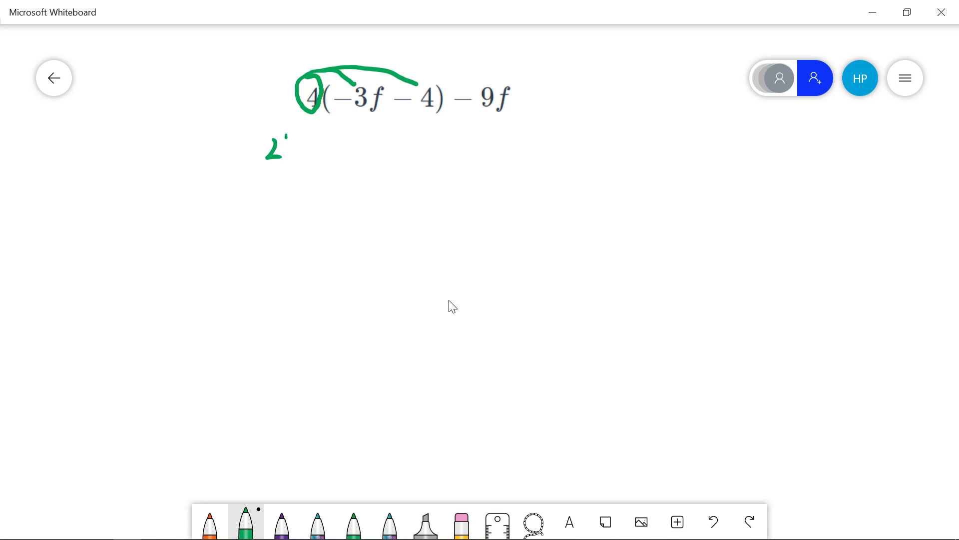
{"action": "left_click_drag", "start_coordinate": [287, 136], "coordinate": [283, 176]}
{"action": "mouse_move", "coordinate": [303, 129]}
{"action": "left_mouse_down"}
{"action": "mouse_move", "coordinate": [291, 158]}
{"action": "mouse_move", "coordinate": [305, 178]}
{"action": "left_mouse_up"}
{"action": "mouse_move", "coordinate": [305, 159]}
{"action": "left_mouse_down"}
{"action": "mouse_move", "coordinate": [341, 159]}
{"action": "mouse_move", "coordinate": [328, 168]}
{"action": "left_mouse_up"}
{"action": "left_click_drag", "start_coordinate": [364, 133], "coordinate": [351, 168]}
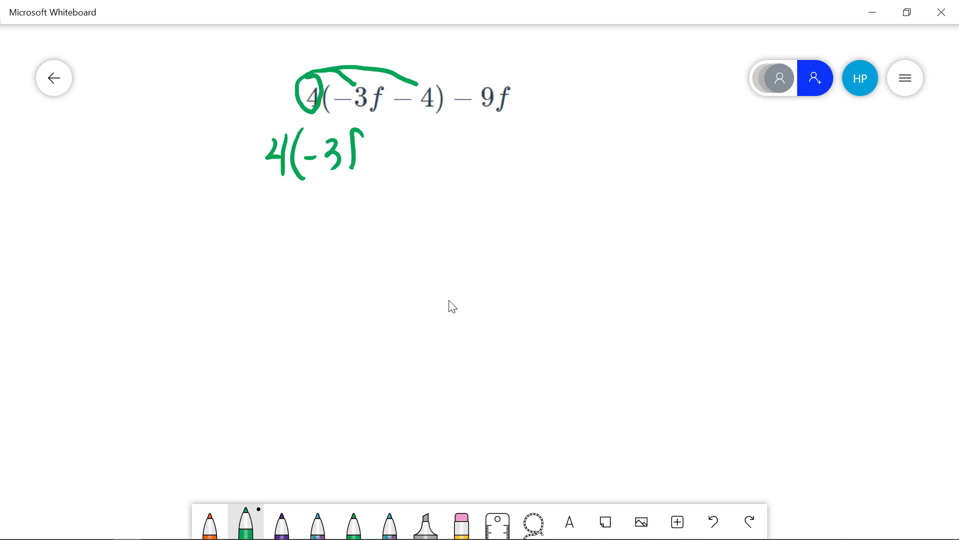
{"action": "left_click_drag", "start_coordinate": [378, 136], "coordinate": [371, 172]}
{"action": "left_click", "coordinate": [405, 144]}
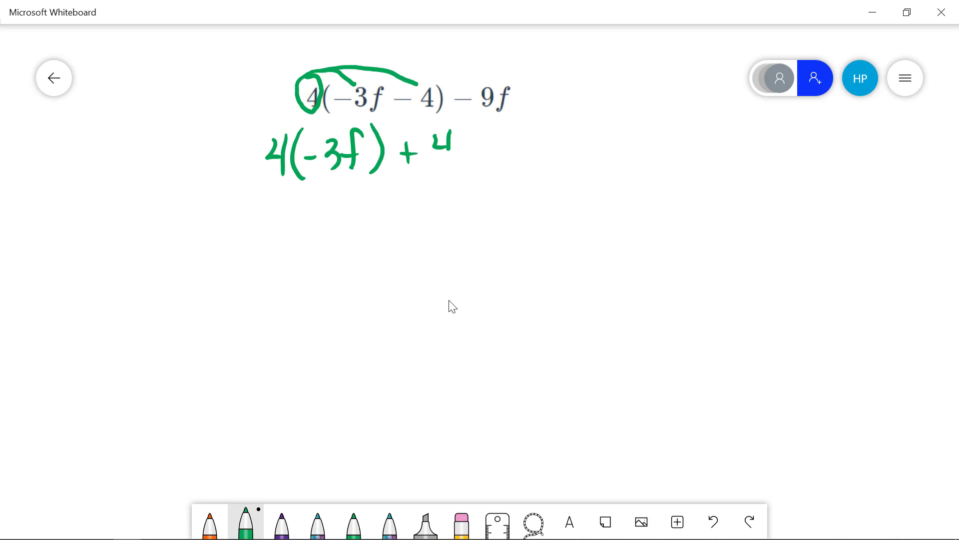
Finish the expanded line with + 4(−4) − 9f.
{"action": "left_click_drag", "start_coordinate": [450, 148], "coordinate": [448, 169]}
{"action": "left_click_drag", "start_coordinate": [473, 123], "coordinate": [479, 167]}
{"action": "left_click_drag", "start_coordinate": [501, 136], "coordinate": [512, 149]}
{"action": "left_click_drag", "start_coordinate": [512, 129], "coordinate": [513, 171]}
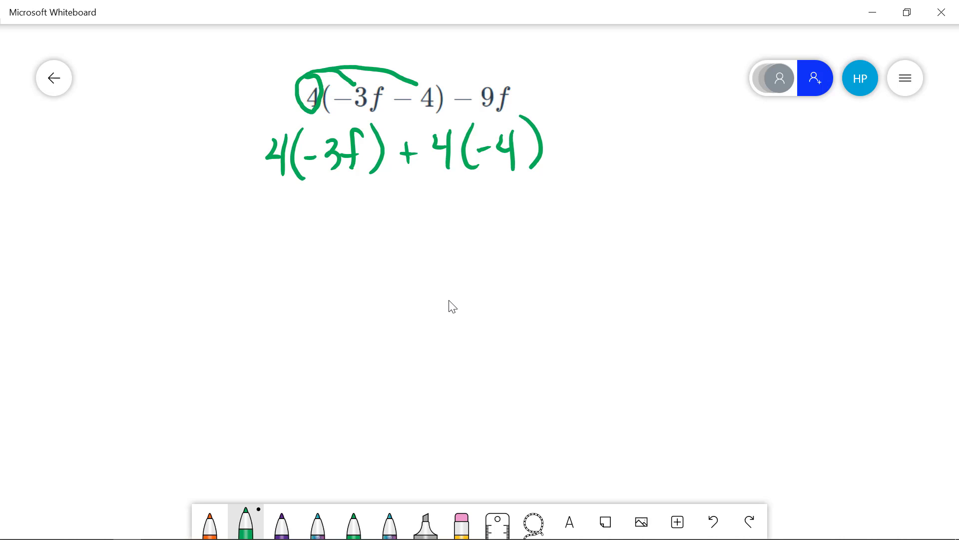
{"action": "left_click_drag", "start_coordinate": [572, 148], "coordinate": [592, 147]}
{"action": "mouse_move", "coordinate": [625, 125]}
{"action": "left_mouse_down"}
{"action": "mouse_move", "coordinate": [607, 136]}
{"action": "mouse_move", "coordinate": [622, 165]}
{"action": "left_mouse_up"}
{"action": "left_click_drag", "start_coordinate": [662, 117], "coordinate": [654, 161]}
{"action": "left_click_drag", "start_coordinate": [642, 142], "coordinate": [669, 140]}
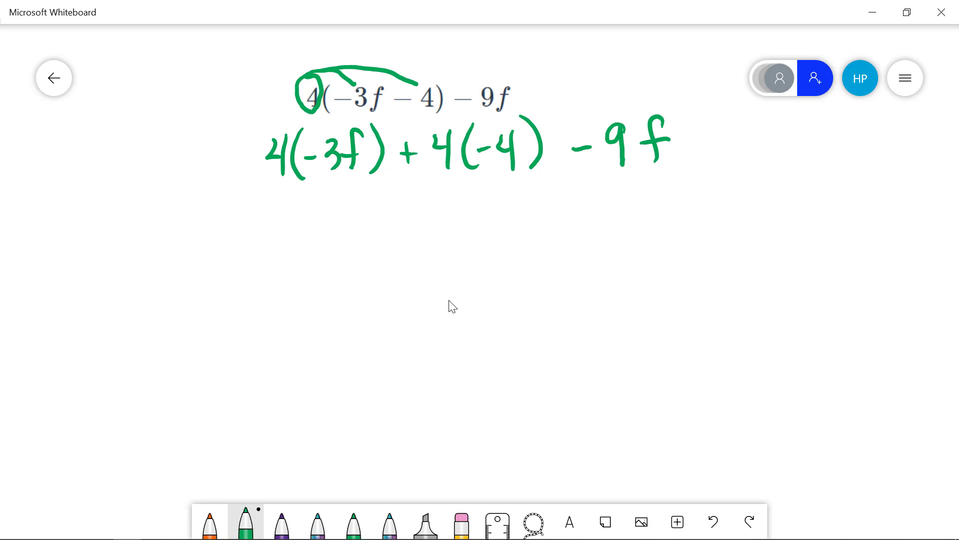
{"action": "mouse_move", "coordinate": [282, 224]}
{"action": "left_mouse_down"}
{"action": "mouse_move", "coordinate": [306, 227]}
{"action": "mouse_move", "coordinate": [318, 243]}
{"action": "left_mouse_up"}
Write −12f − 16 − 9f on the next line and double-underline −12f and −9f as like terms.
{"action": "left_click_drag", "start_coordinate": [328, 210], "coordinate": [351, 236]}
{"action": "left_click_drag", "start_coordinate": [374, 195], "coordinate": [368, 234]}
{"action": "left_click_drag", "start_coordinate": [356, 221], "coordinate": [431, 215]}
{"action": "mouse_move", "coordinate": [452, 195]}
{"action": "left_mouse_down"}
{"action": "mouse_move", "coordinate": [451, 228]}
{"action": "mouse_move", "coordinate": [560, 197]}
{"action": "mouse_move", "coordinate": [562, 226]}
{"action": "left_mouse_up"}
{"action": "left_click_drag", "start_coordinate": [590, 229], "coordinate": [602, 185]}
{"action": "left_click_drag", "start_coordinate": [589, 209], "coordinate": [605, 205]}
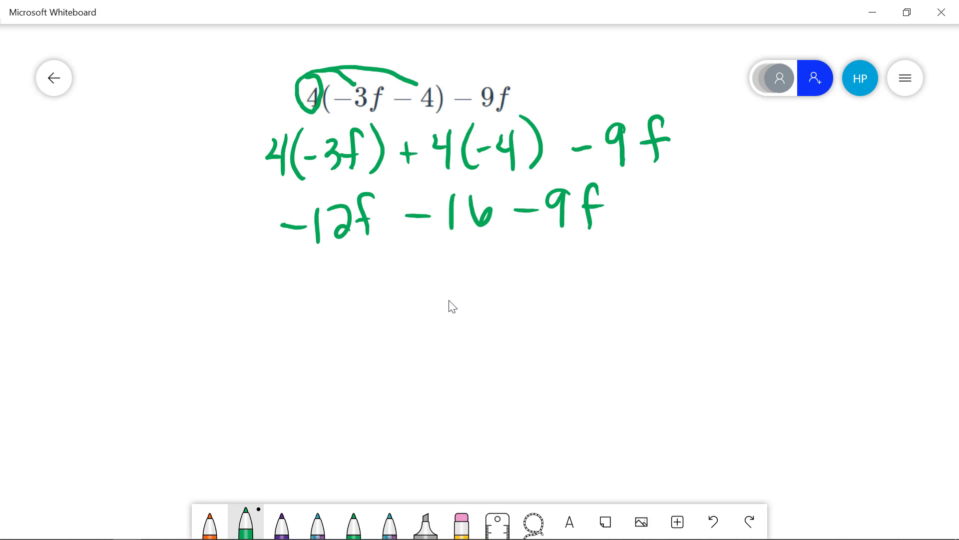
{"action": "mouse_move", "coordinate": [289, 254]}
{"action": "left_mouse_down"}
{"action": "mouse_move", "coordinate": [370, 251]}
{"action": "mouse_move", "coordinate": [369, 258]}
{"action": "left_mouse_up"}
{"action": "mouse_move", "coordinate": [530, 240]}
{"action": "left_mouse_down"}
{"action": "mouse_move", "coordinate": [600, 233]}
{"action": "mouse_move", "coordinate": [573, 249]}
{"action": "mouse_move", "coordinate": [603, 247]}
{"action": "left_mouse_up"}
Write the combined result −21f − 16 below the like terms.
{"action": "left_click_drag", "start_coordinate": [527, 317], "coordinate": [545, 312]}
{"action": "left_click_drag", "start_coordinate": [561, 292], "coordinate": [565, 330]}
{"action": "mouse_move", "coordinate": [590, 291]}
{"action": "left_mouse_down"}
{"action": "mouse_move", "coordinate": [579, 322]}
{"action": "mouse_move", "coordinate": [591, 314]}
{"action": "left_mouse_up"}
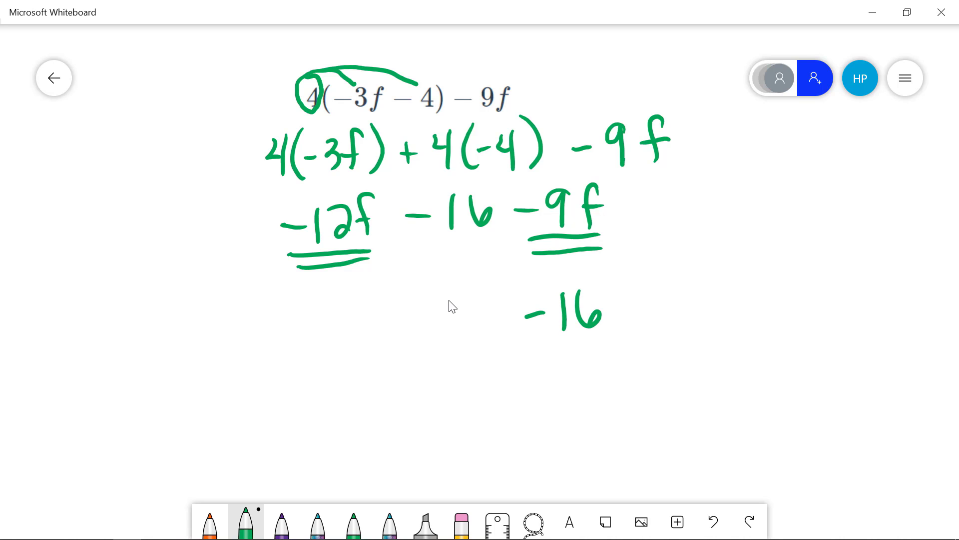
{"action": "left_click_drag", "start_coordinate": [409, 321], "coordinate": [467, 330]}
{"action": "left_click_drag", "start_coordinate": [500, 299], "coordinate": [493, 334]}
{"action": "left_click_drag", "start_coordinate": [479, 315], "coordinate": [484, 314]}
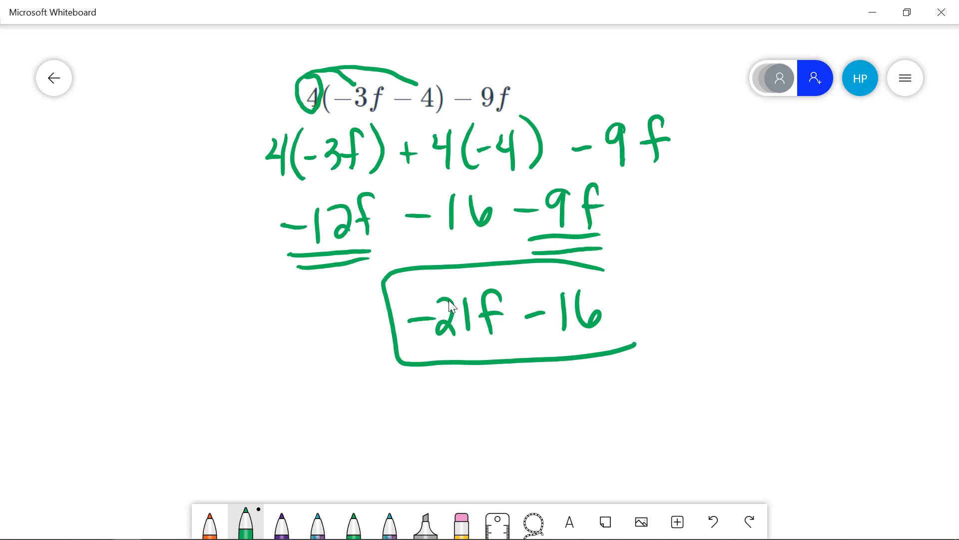